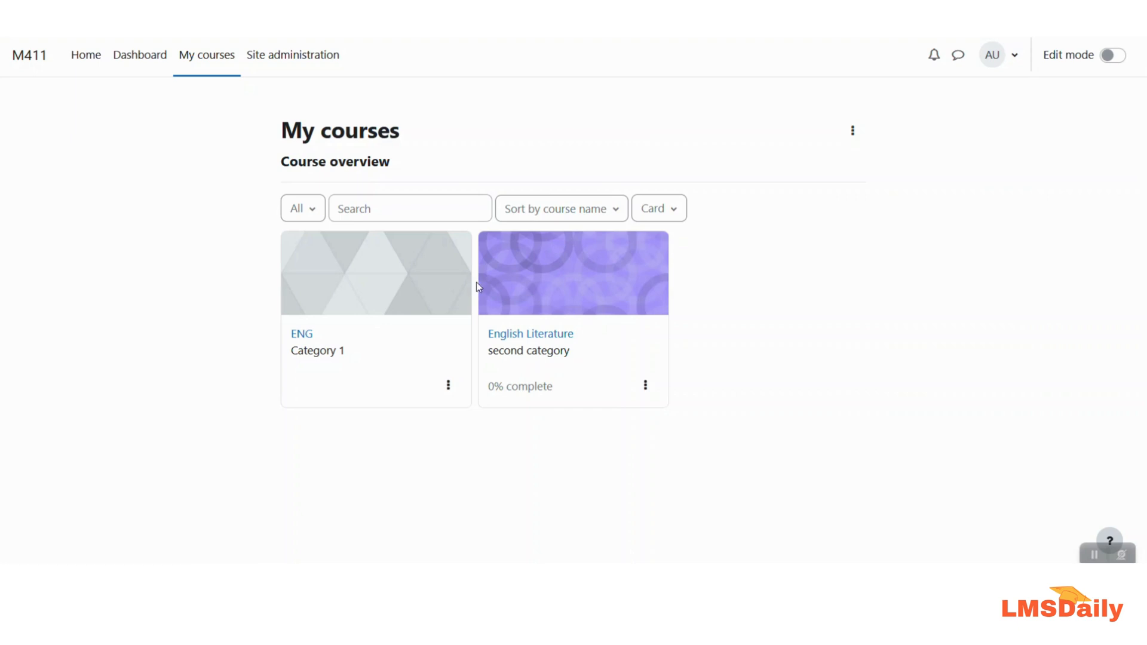
Step: Open the site's Advanced features settings and check whether completion tracking is enabled site-wide
{"action": "left_click", "coordinate": [286, 62]}
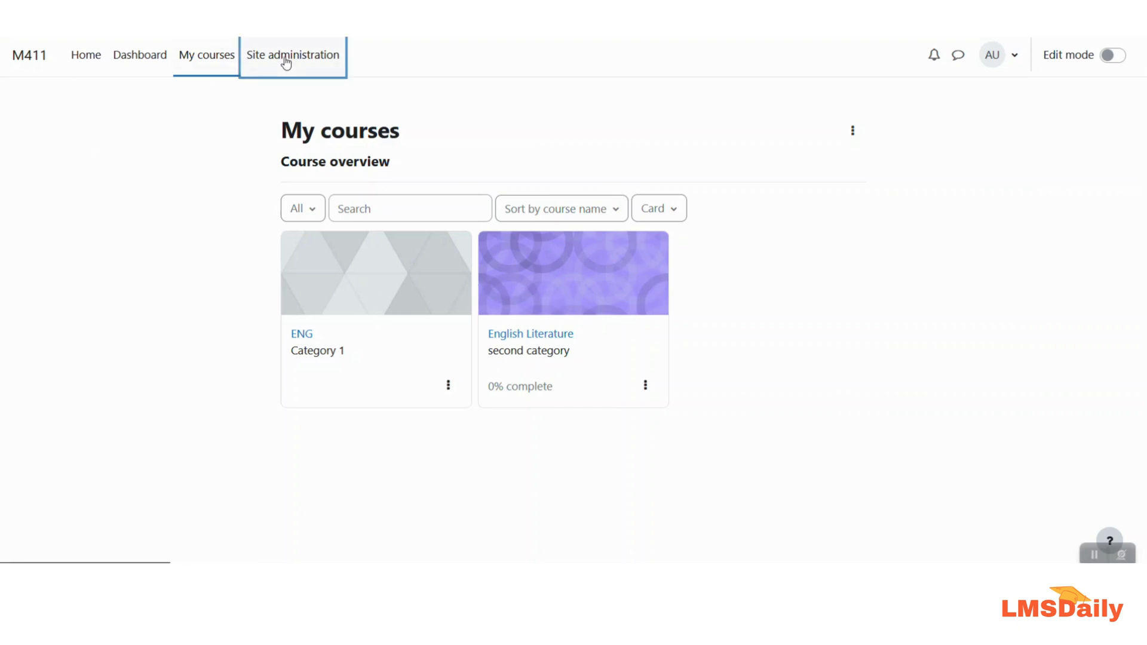
{"action": "scroll", "coordinate": [211, 307], "scroll_direction": "down", "scroll_amount": 15}
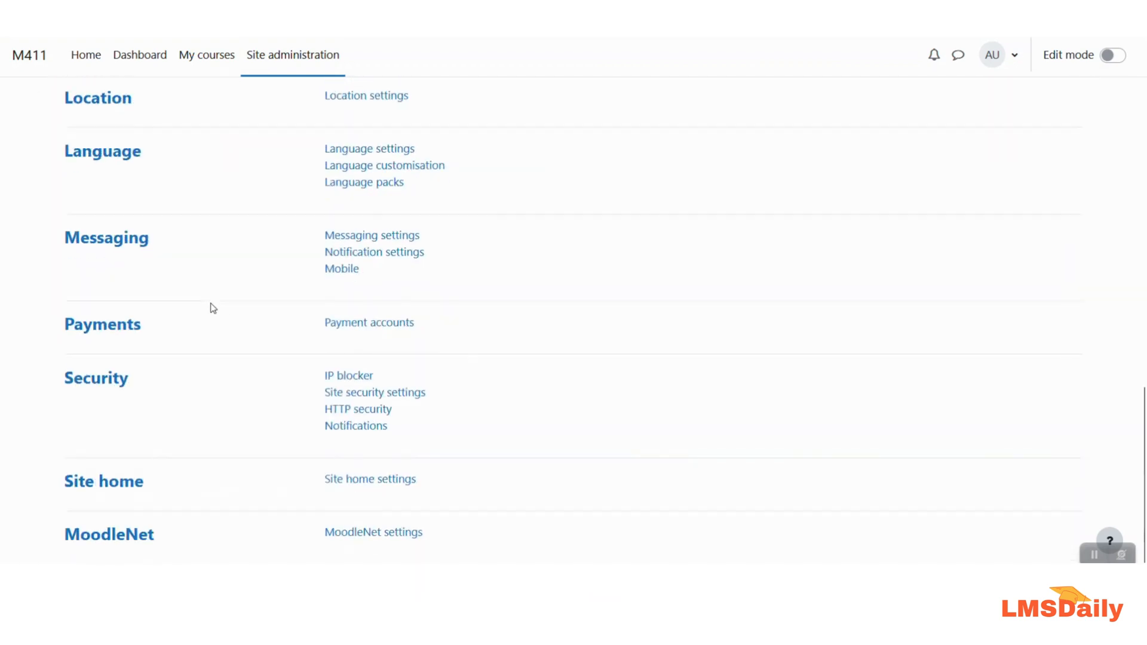
{"action": "scroll", "coordinate": [213, 309], "scroll_direction": "up", "scroll_amount": 12}
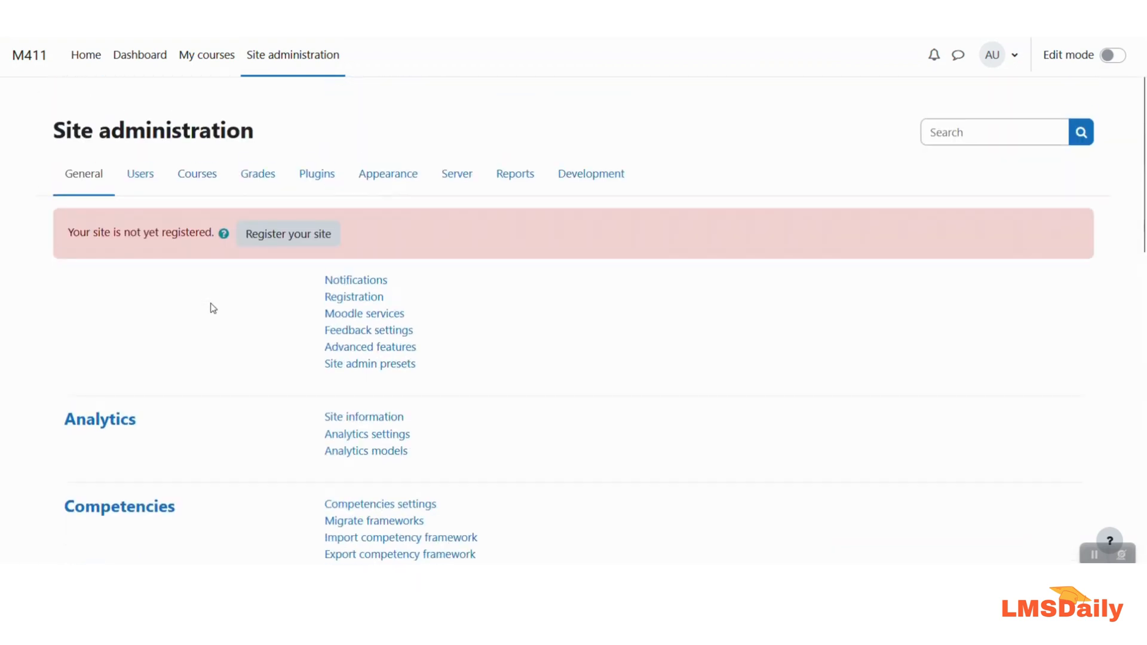
{"action": "left_click", "coordinate": [338, 351]}
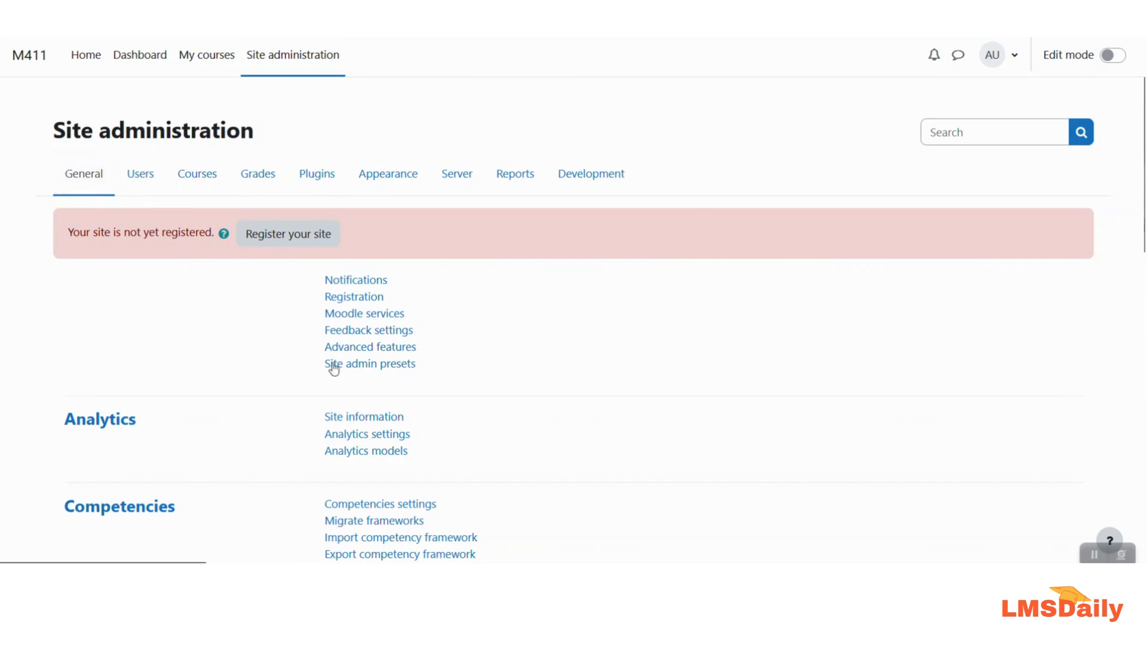
{"action": "left_click", "coordinate": [369, 351]}
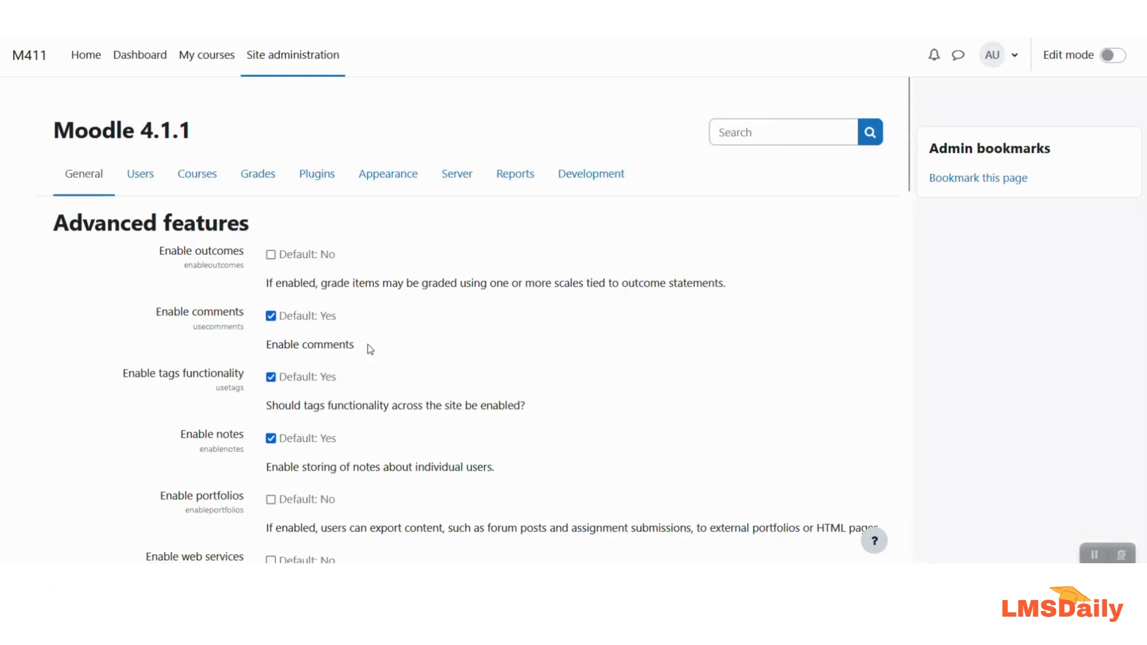
{"action": "scroll", "coordinate": [199, 383], "scroll_direction": "down", "scroll_amount": 5}
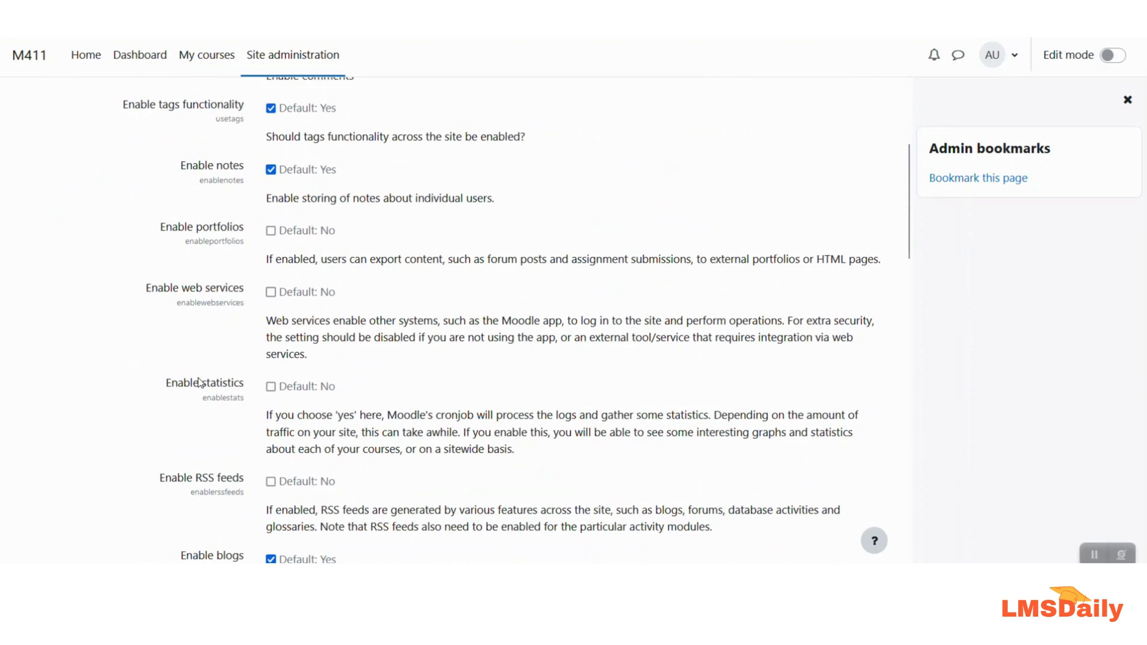
{"action": "scroll", "coordinate": [199, 383], "scroll_direction": "down", "scroll_amount": 5}
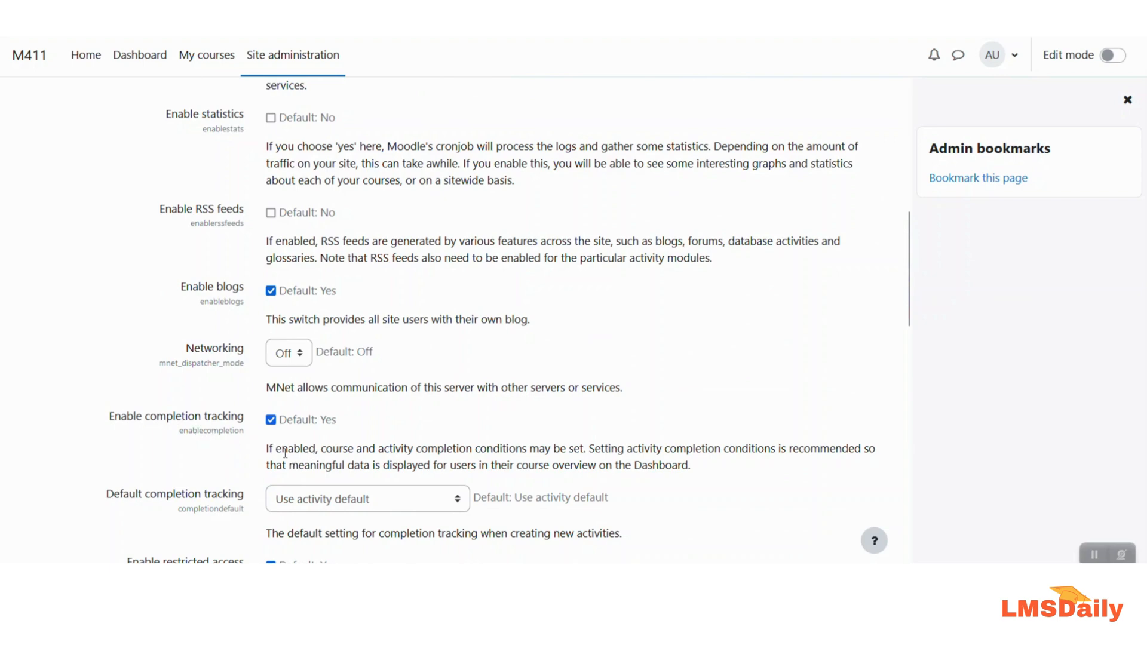
{"action": "scroll", "coordinate": [237, 418], "scroll_direction": "down", "scroll_amount": 4}
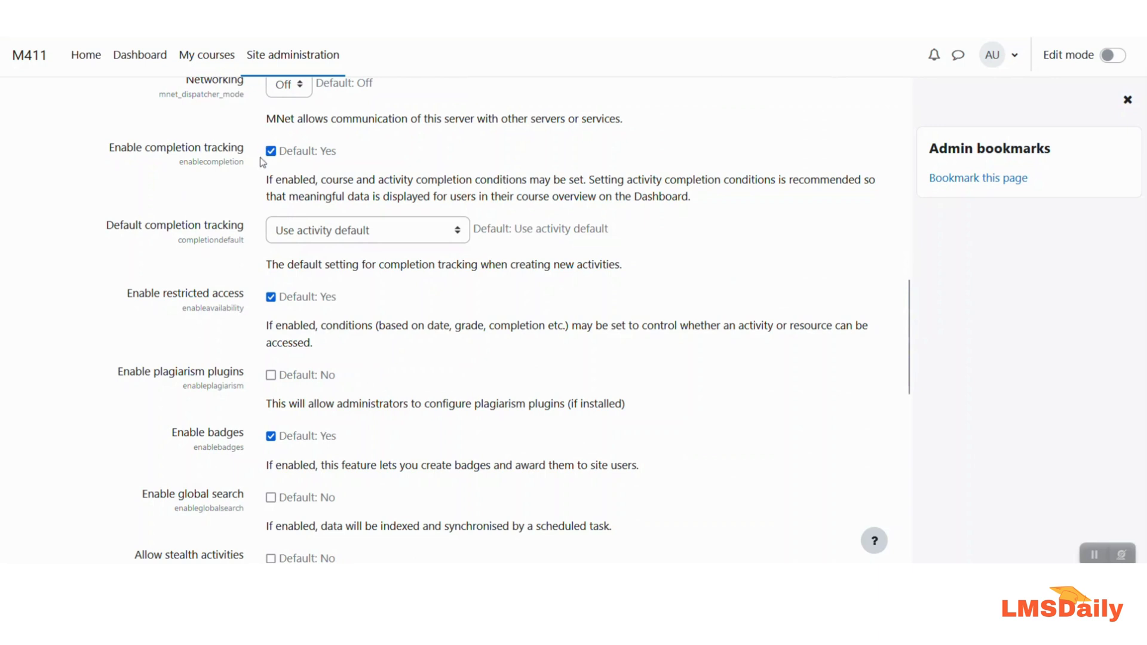
{"action": "scroll", "coordinate": [278, 368], "scroll_direction": "down", "scroll_amount": 10}
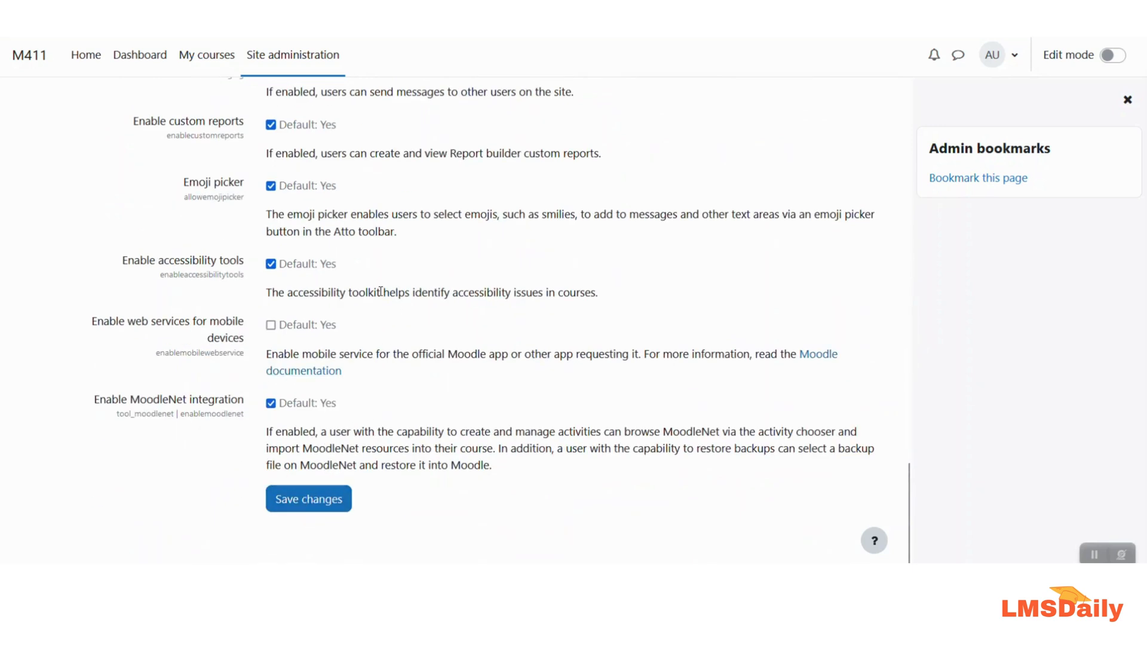
Step: Open the English Literature course settings, keep Enable completion tracking at Yes, and save the course
{"action": "left_click", "coordinate": [213, 63]}
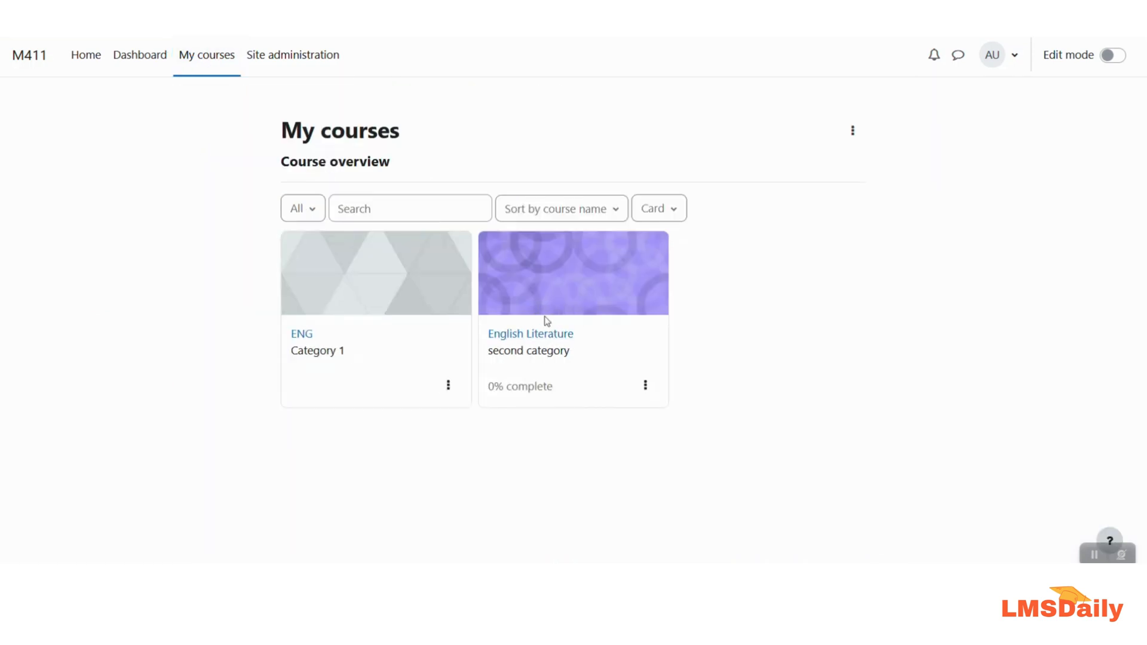
{"action": "left_click", "coordinate": [540, 338]}
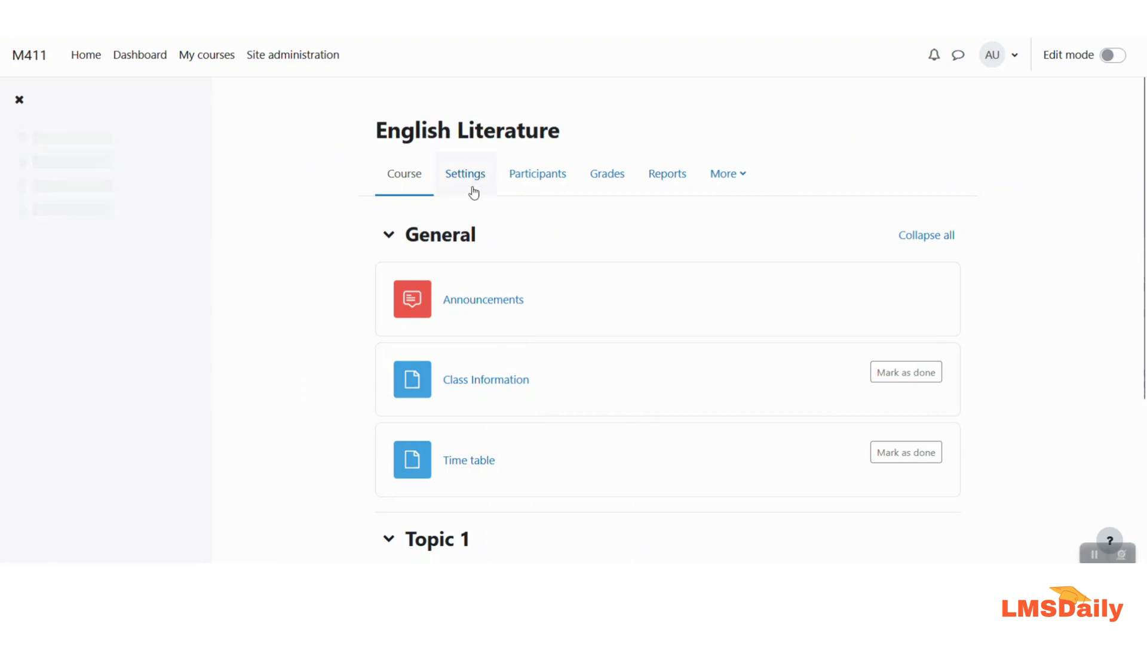
{"action": "left_click", "coordinate": [467, 183]}
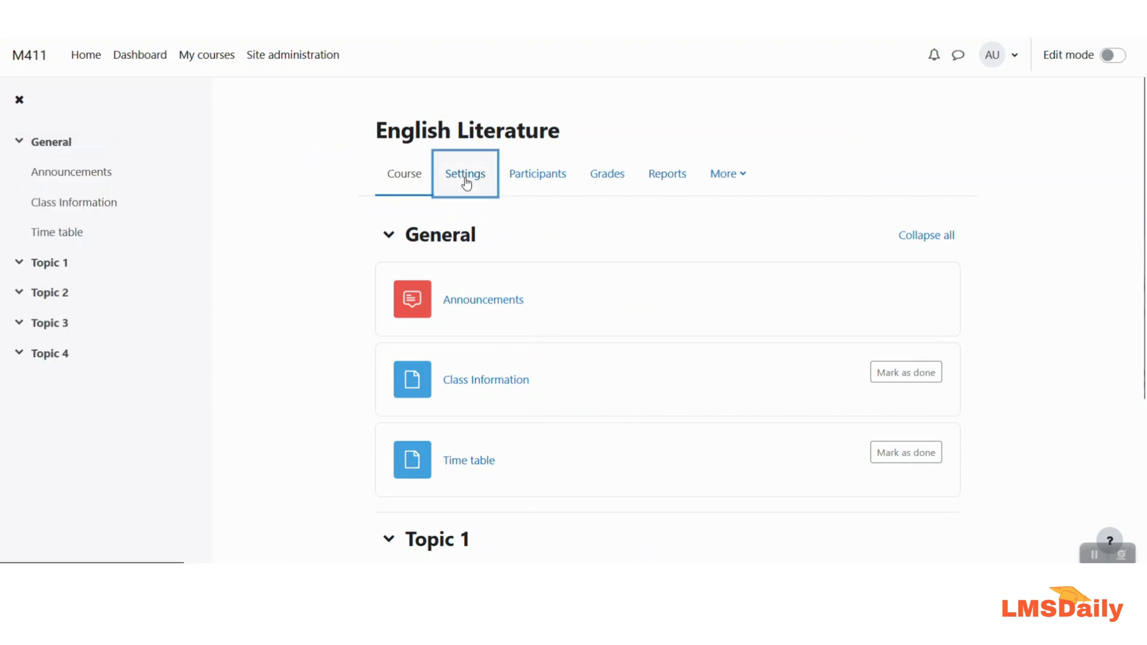
{"action": "scroll", "coordinate": [347, 367], "scroll_direction": "down", "scroll_amount": 10}
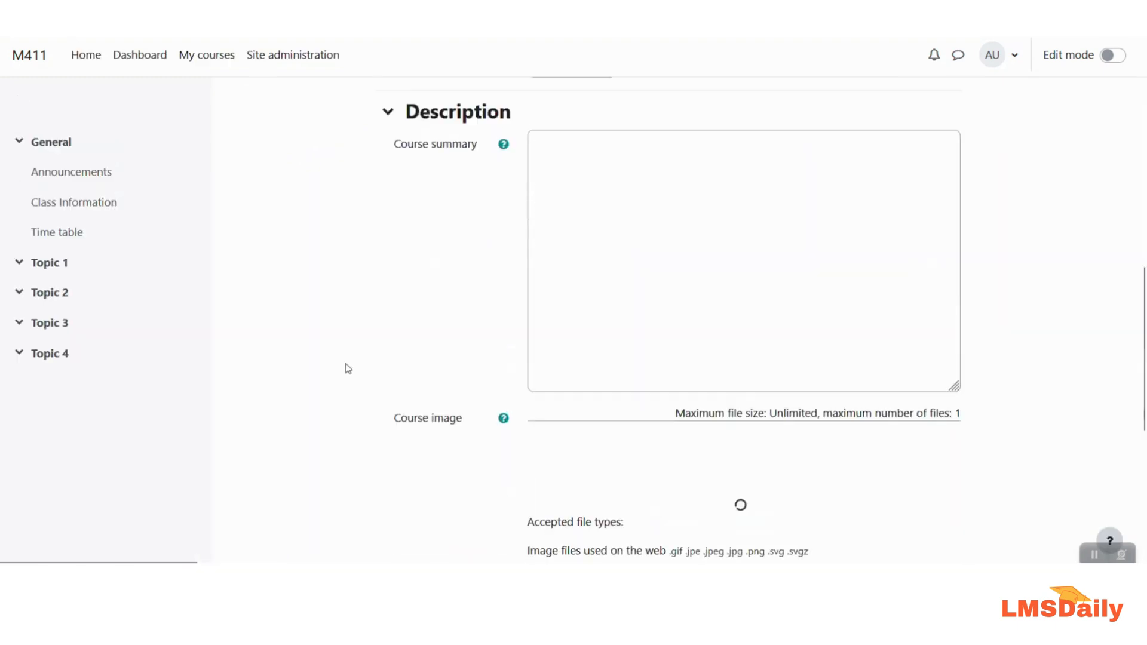
{"action": "scroll", "coordinate": [347, 367], "scroll_direction": "down", "scroll_amount": 7}
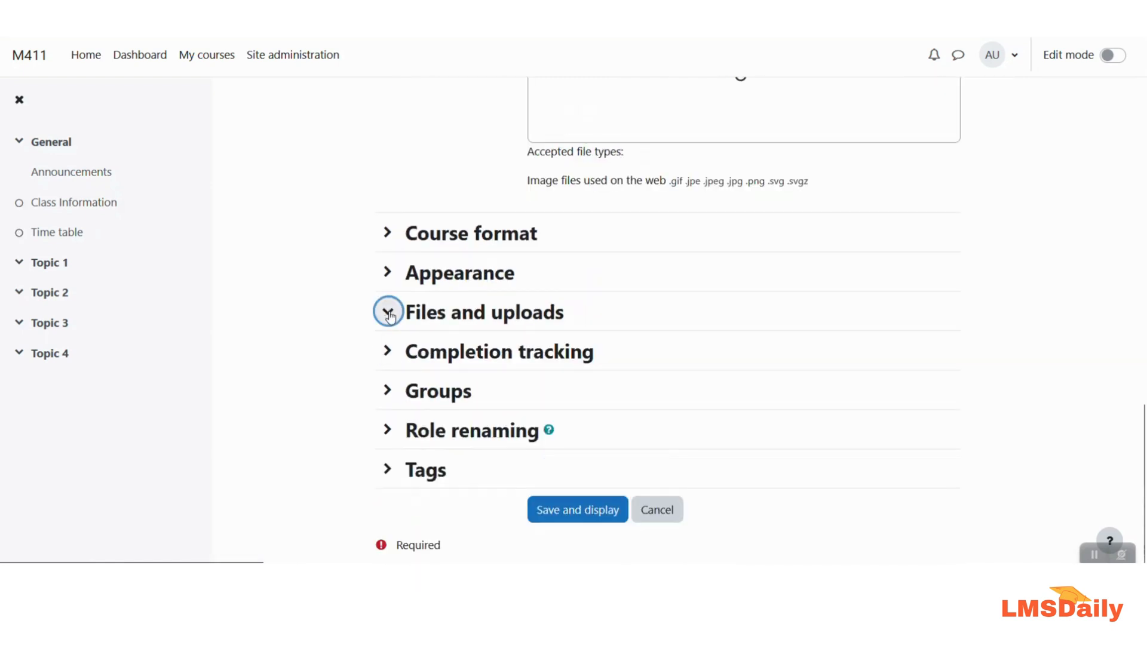
{"action": "left_click", "coordinate": [390, 315]}
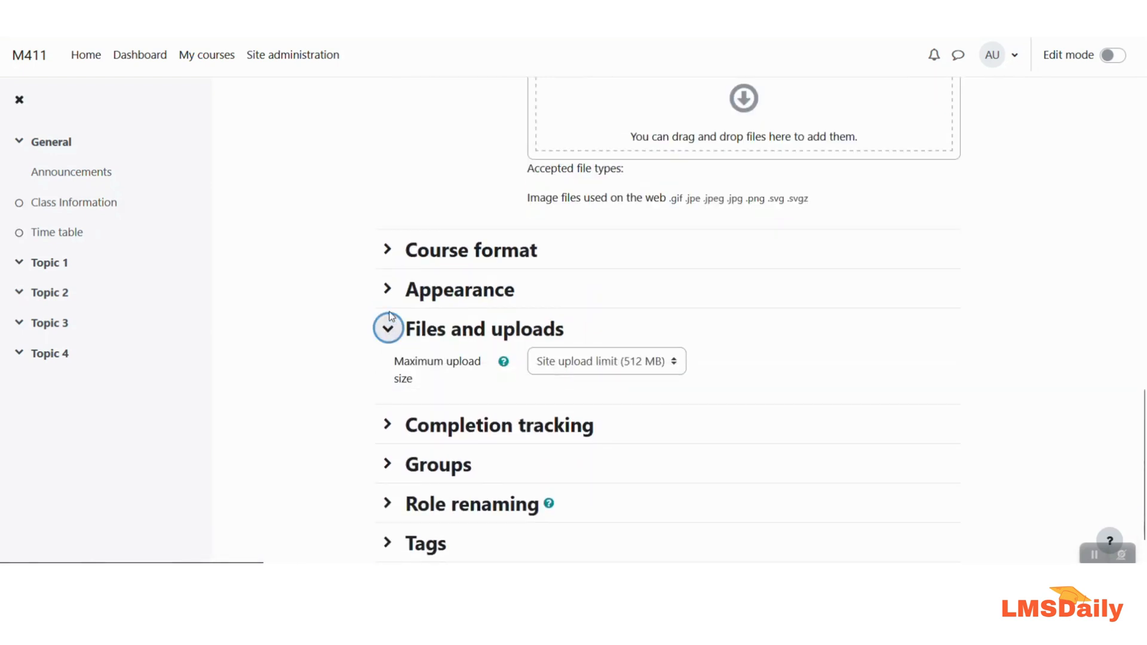
{"action": "left_click", "coordinate": [387, 424]}
{"action": "scroll", "coordinate": [305, 364], "scroll_direction": "down", "scroll_amount": 4}
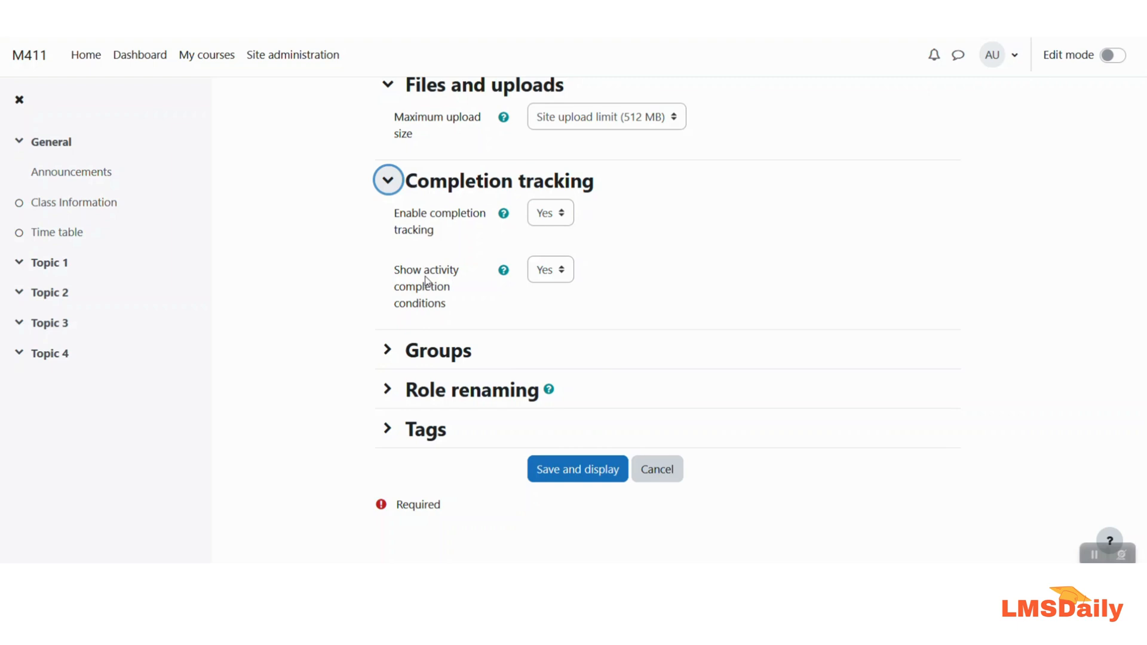
{"action": "left_click", "coordinate": [452, 225]}
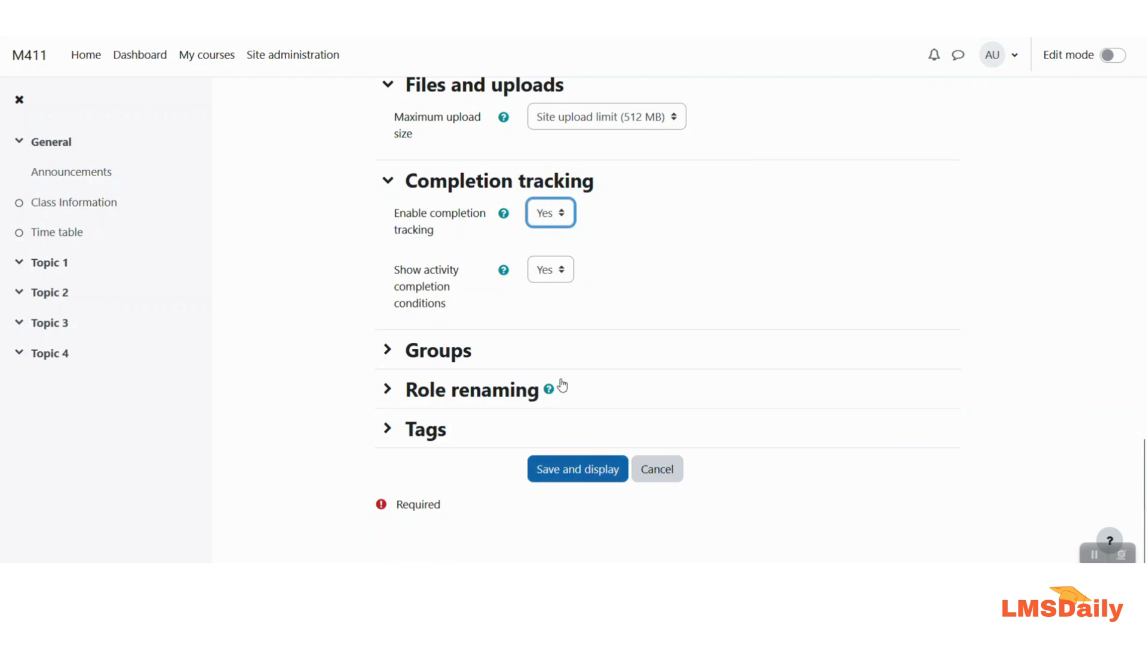
{"action": "left_click", "coordinate": [581, 470]}
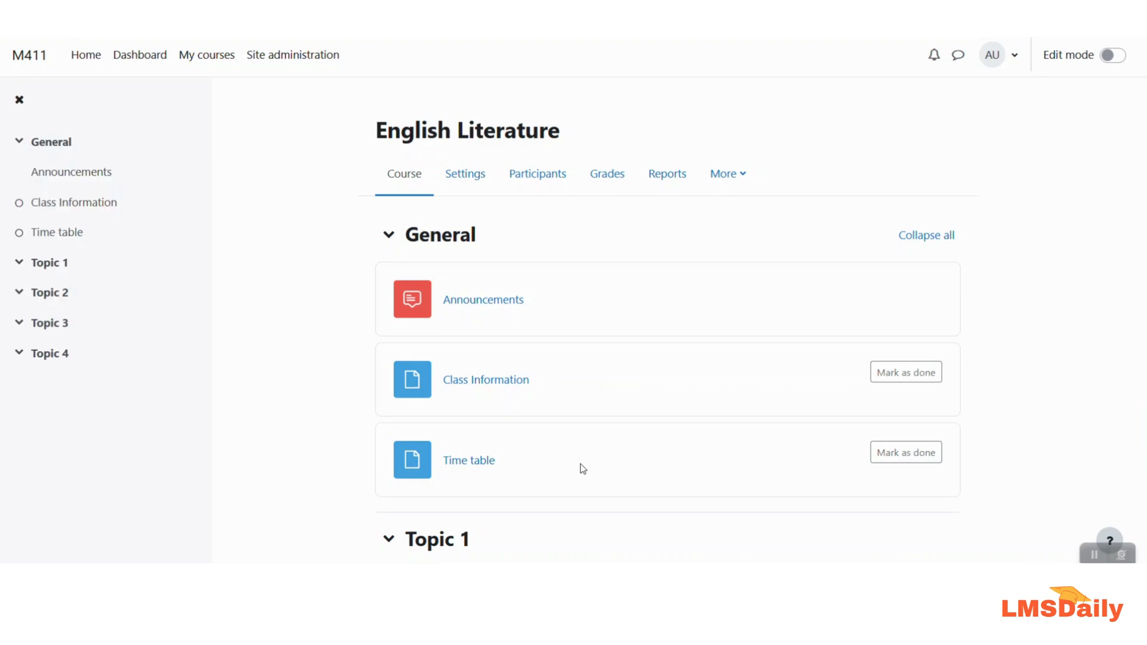
Step: Open the English Literature course completion settings and set the completion requirements to "Course is complete when ALL conditions are met"
{"action": "left_click", "coordinate": [719, 174]}
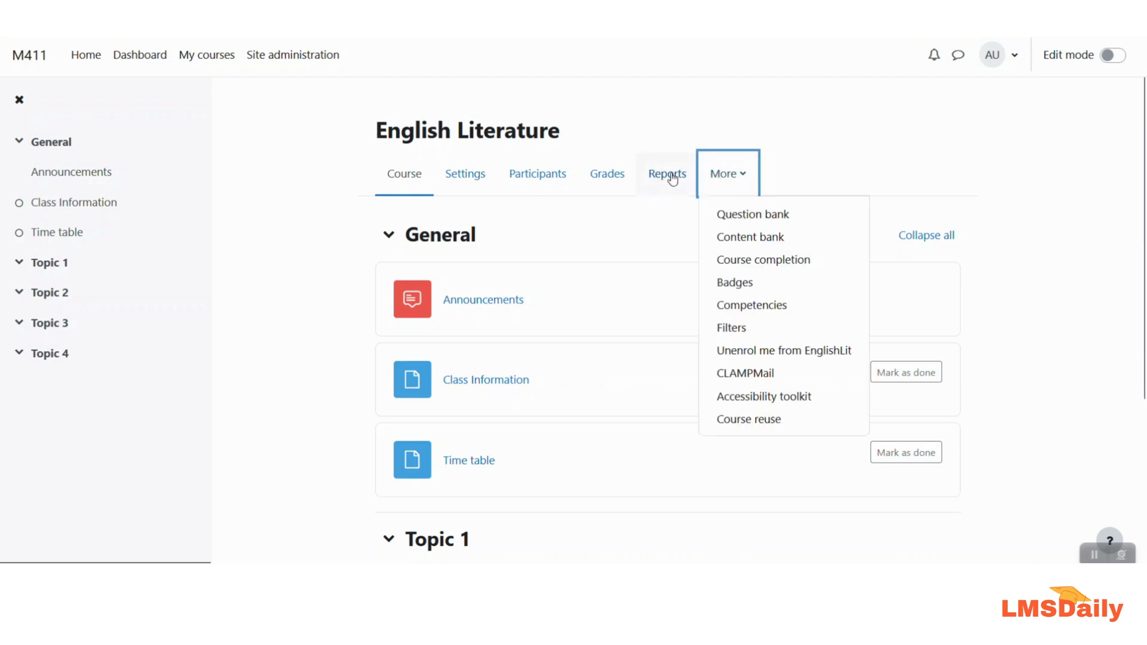
{"action": "left_click", "coordinate": [748, 261]}
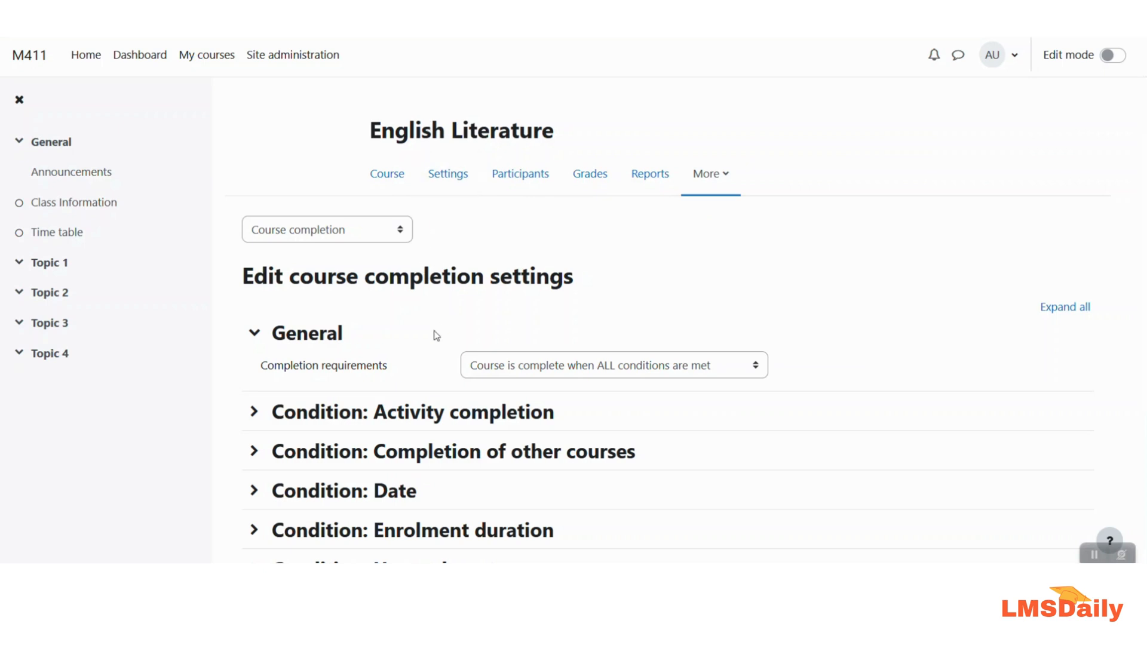
{"action": "scroll", "coordinate": [436, 336], "scroll_direction": "down", "scroll_amount": 4}
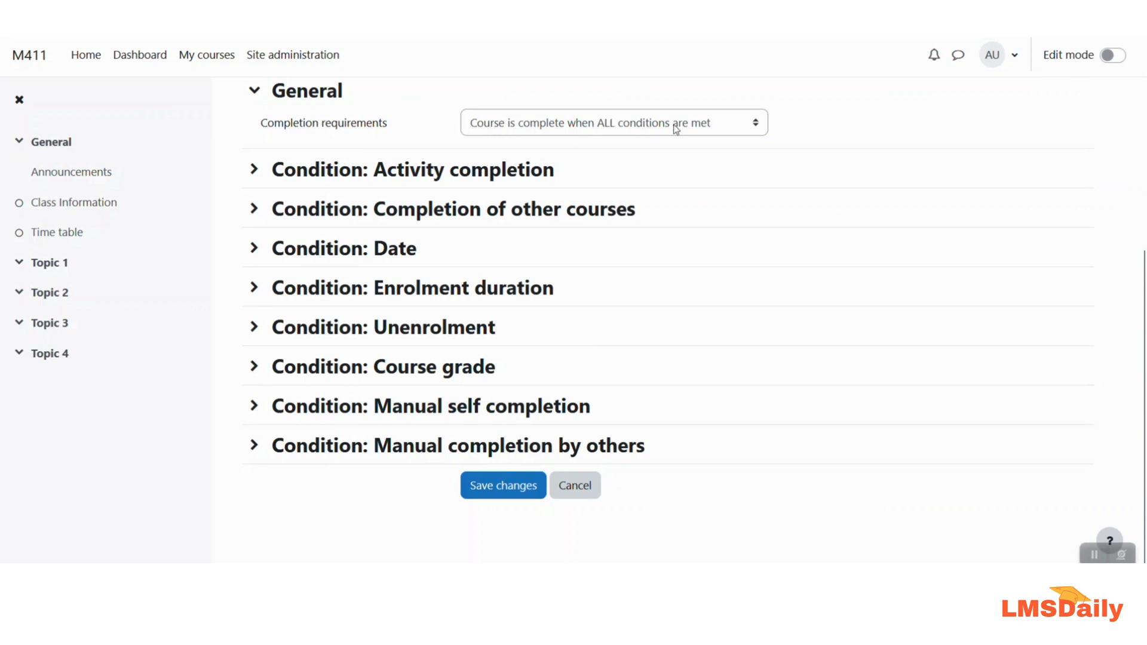
{"action": "scroll", "coordinate": [704, 281], "scroll_direction": "up", "scroll_amount": 4}
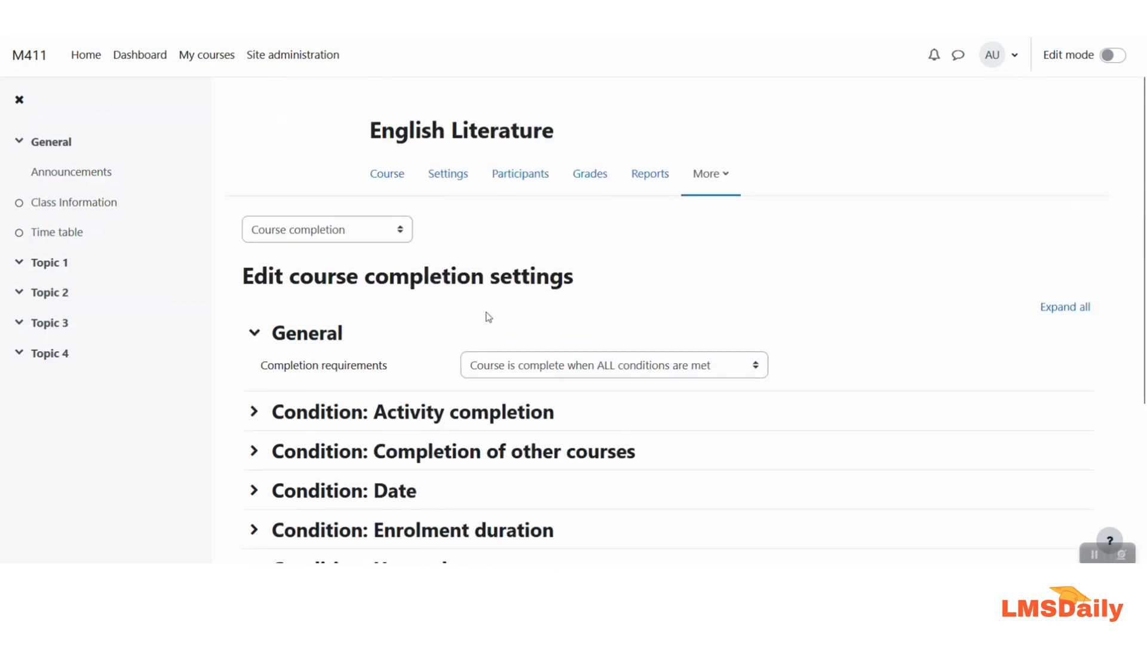
{"action": "scroll", "coordinate": [340, 329], "scroll_direction": "down", "scroll_amount": 4}
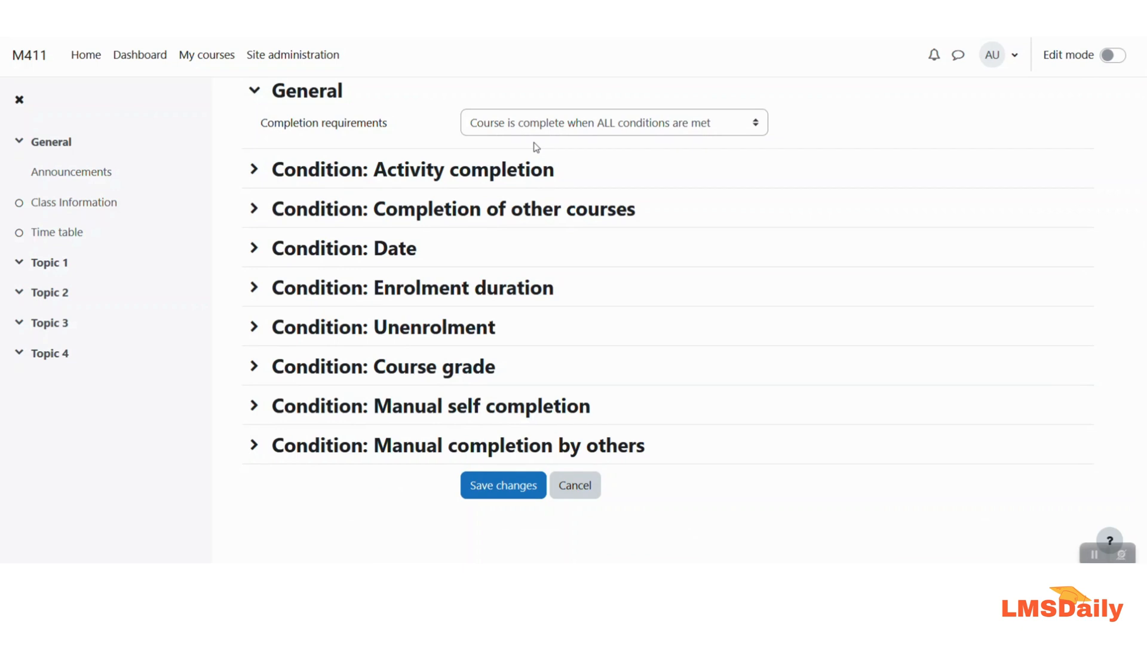
{"action": "left_click", "coordinate": [542, 128]}
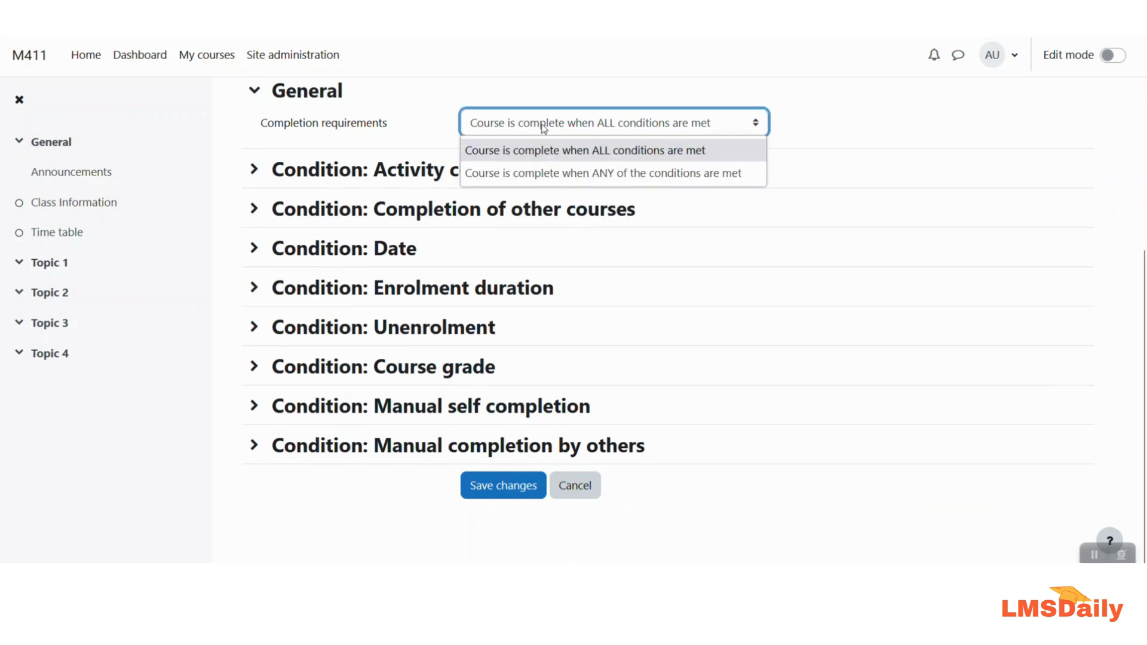
{"action": "left_click", "coordinate": [630, 154]}
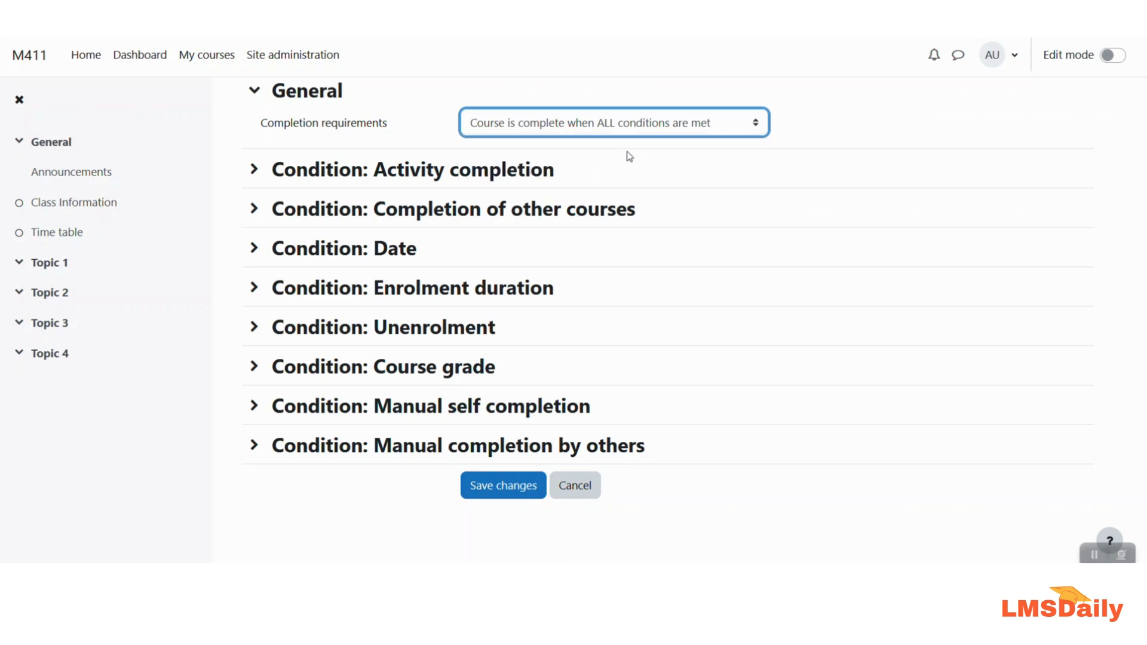
Step: Add the Class Information and Time table files to the activity completion condition, requiring ALL selected activities to be completed
{"action": "left_click", "coordinate": [256, 171]}
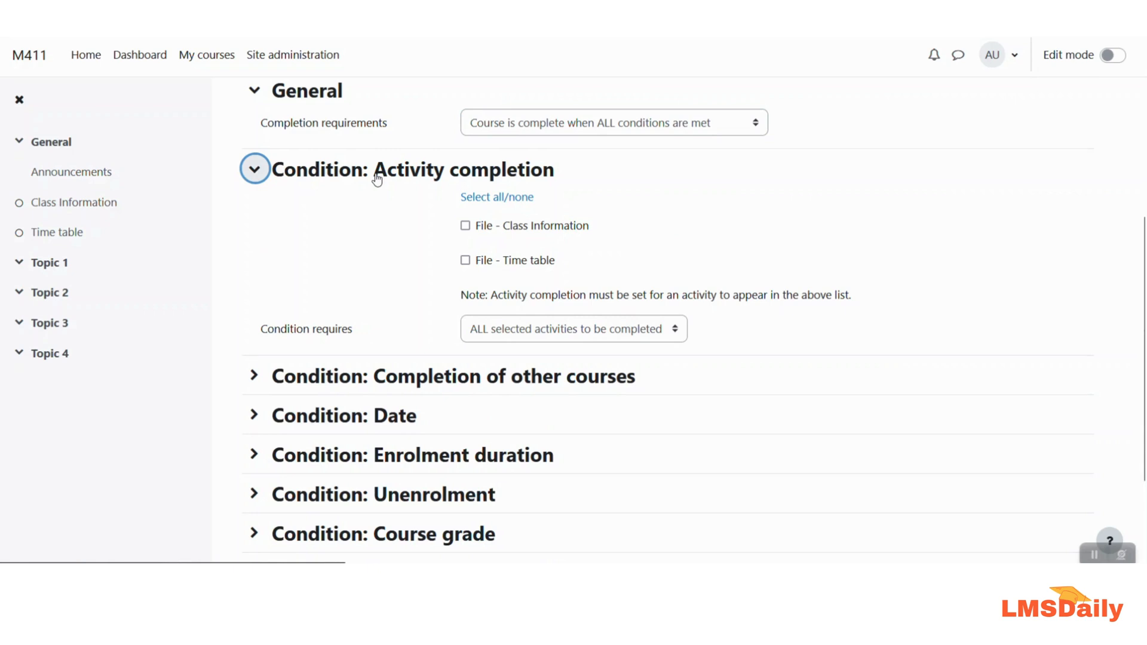
{"action": "left_click", "coordinate": [465, 226]}
{"action": "left_click", "coordinate": [465, 261]}
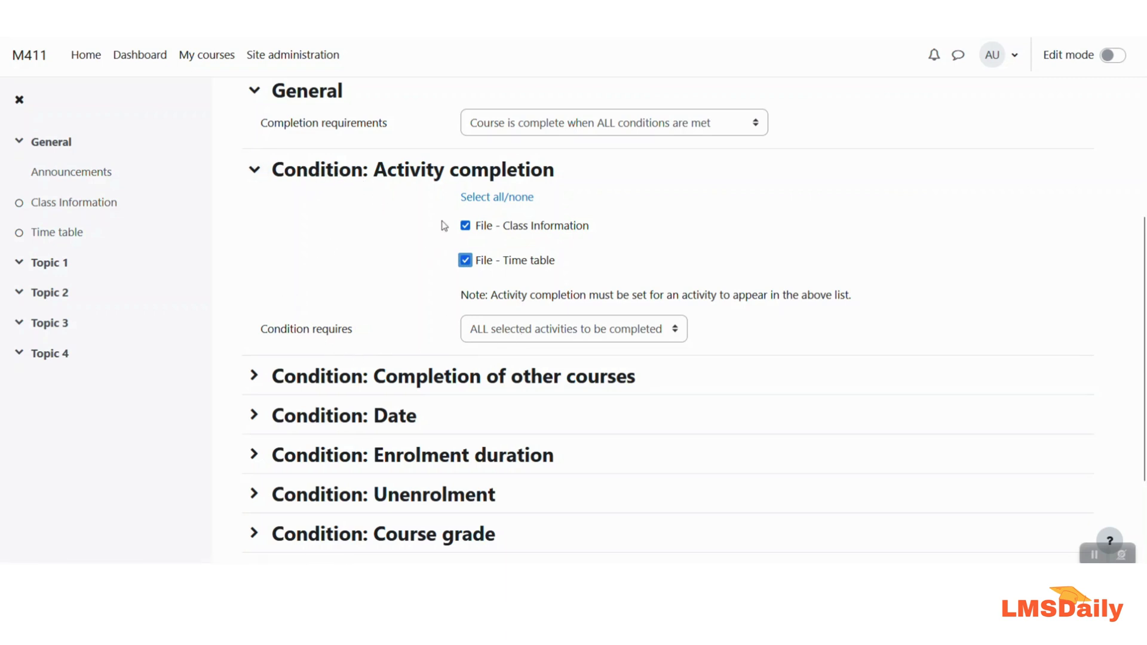
{"action": "left_click", "coordinate": [494, 333]}
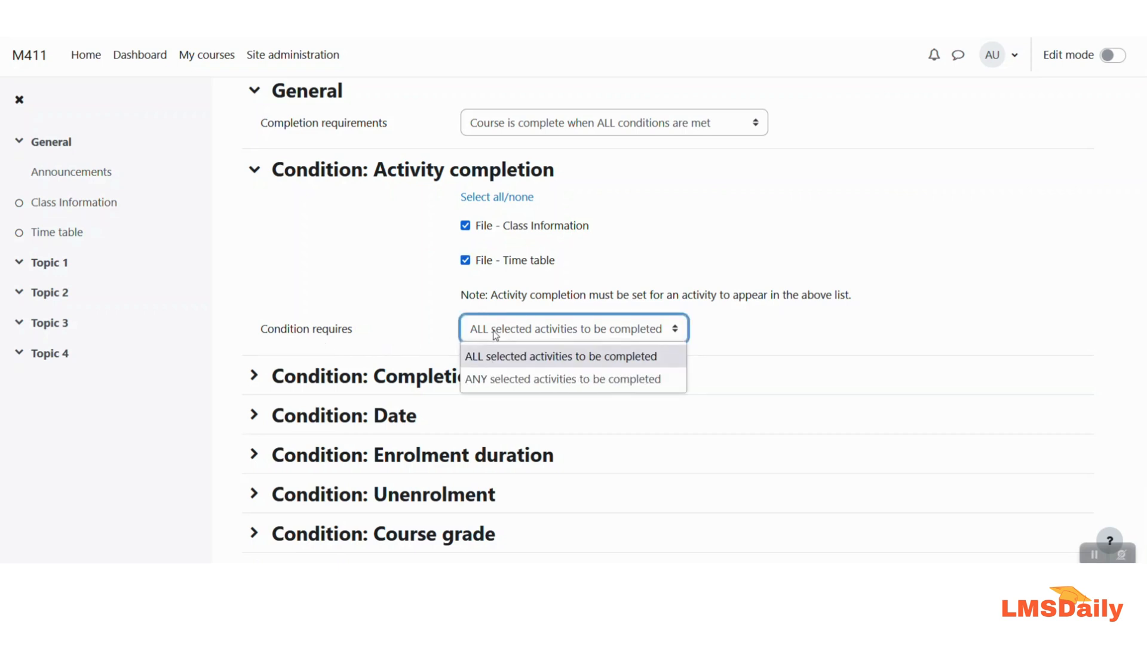
{"action": "left_click", "coordinate": [494, 333]}
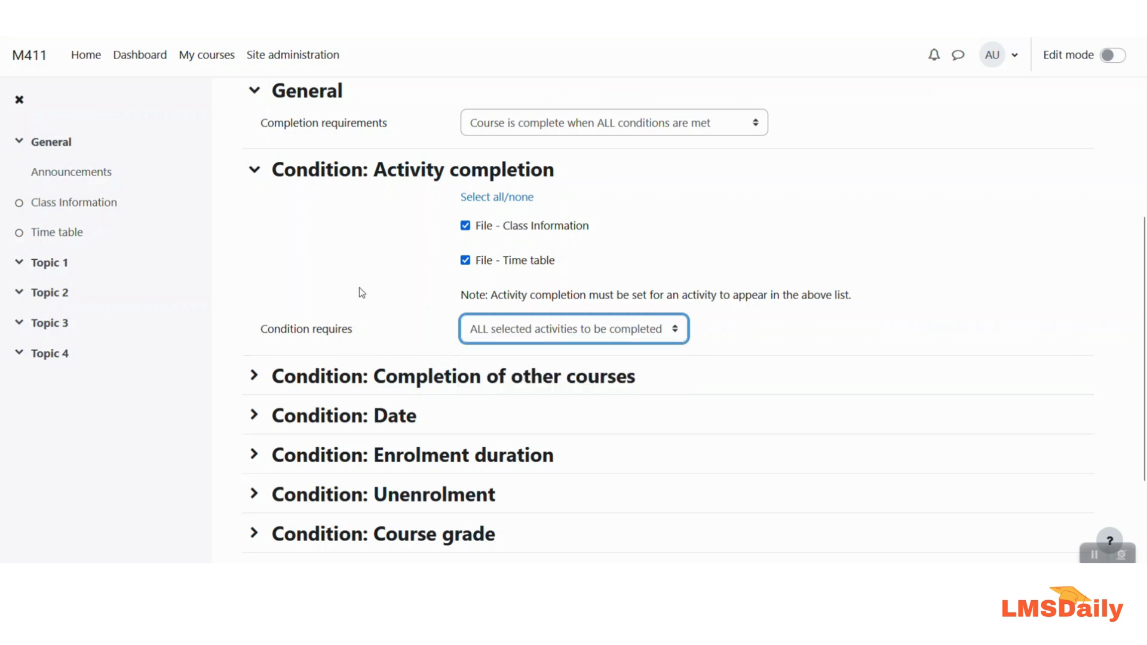
Step: Expand and review the completion conditions for other courses, date, enrolment duration and unenrolment
{"action": "scroll", "coordinate": [360, 288], "scroll_direction": "down", "scroll_amount": 3}
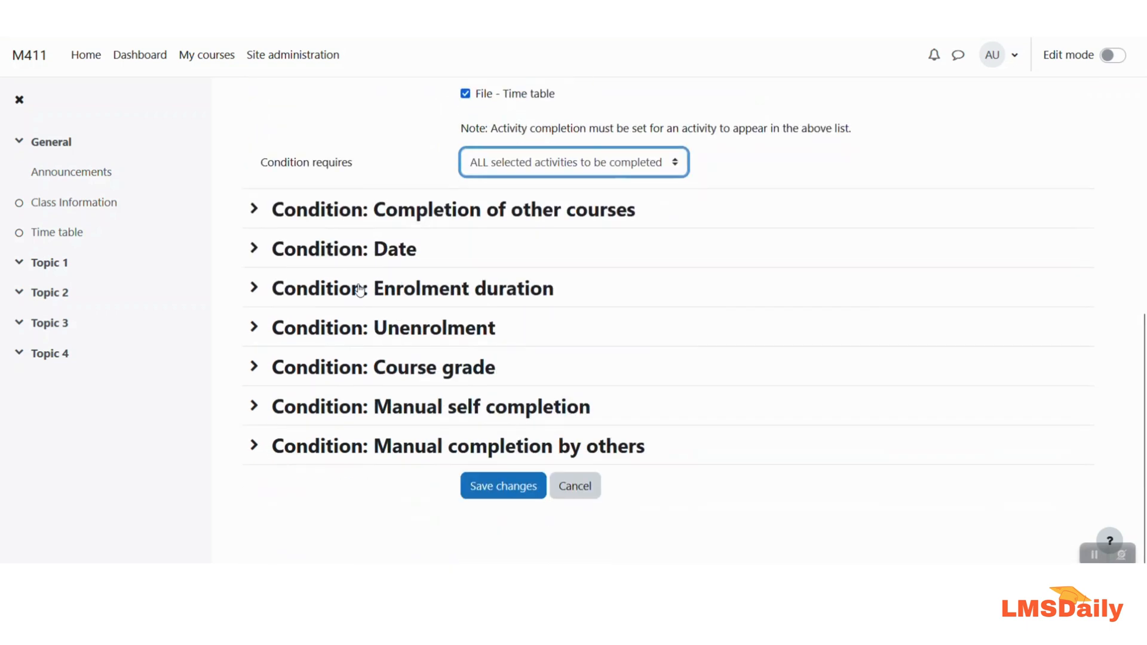
{"action": "left_click", "coordinate": [293, 218]}
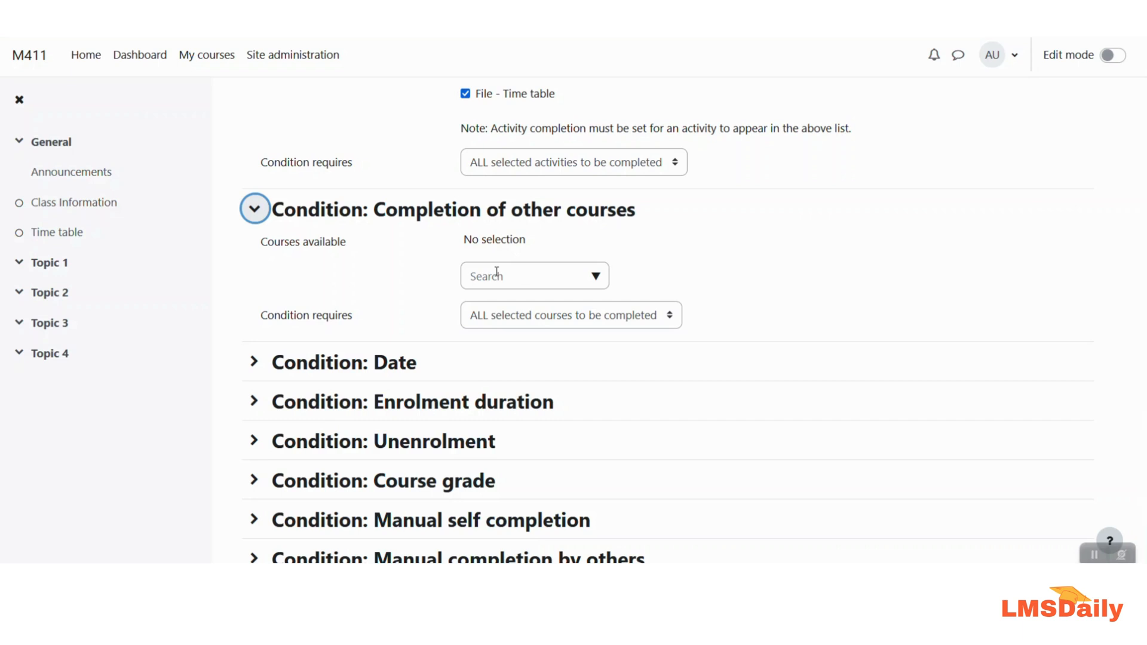
{"action": "scroll", "coordinate": [343, 205], "scroll_direction": "down", "scroll_amount": 2}
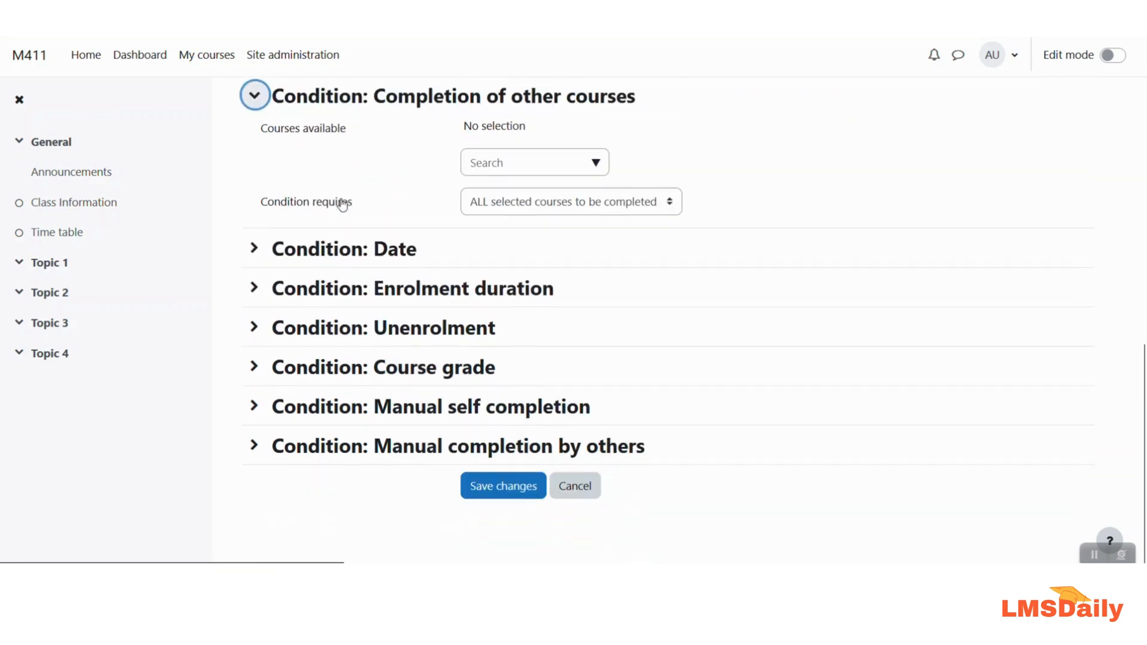
{"action": "left_click", "coordinate": [340, 254]}
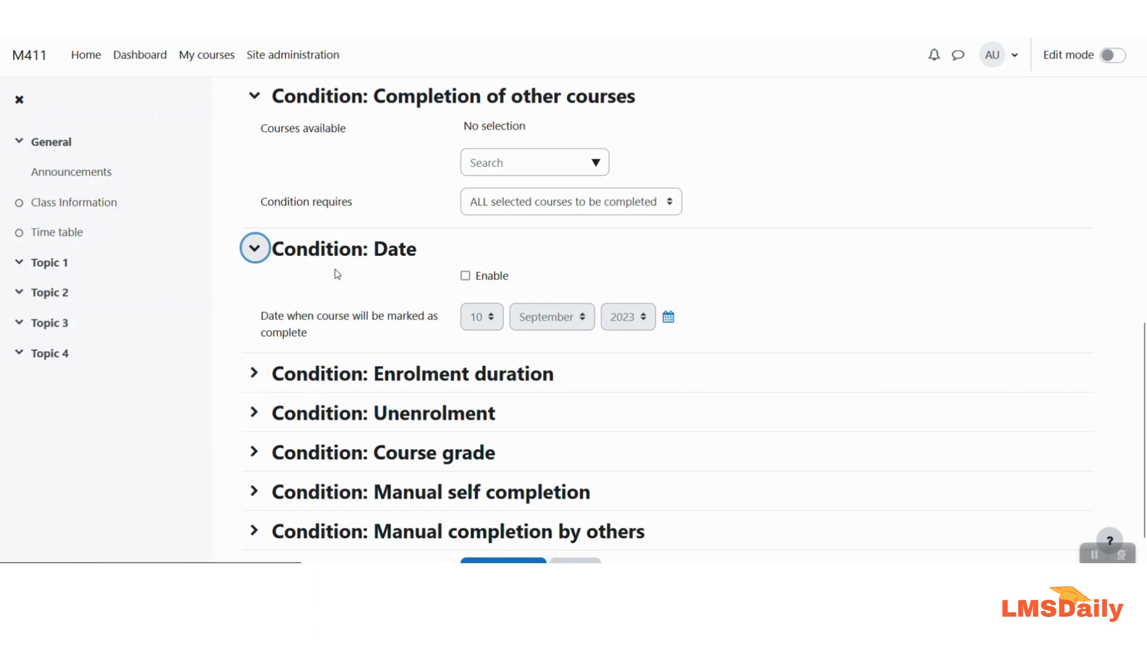
{"action": "scroll", "coordinate": [334, 270], "scroll_direction": "down", "scroll_amount": 2}
{"action": "left_click", "coordinate": [350, 289]}
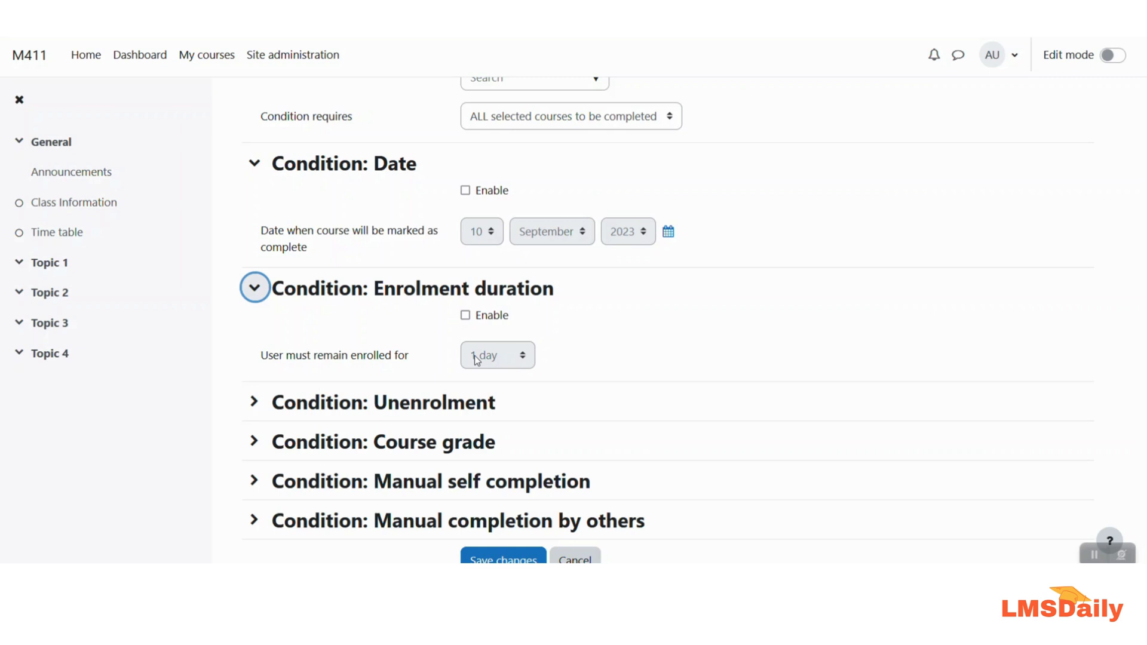
{"action": "left_click", "coordinate": [396, 402]}
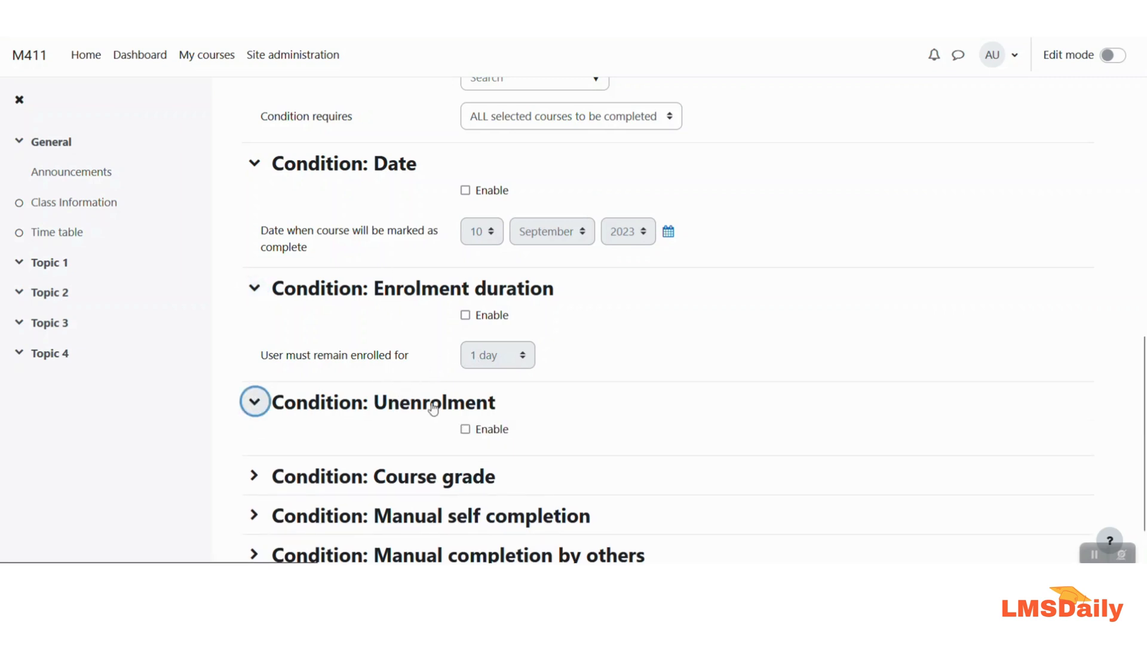
Step: Expand the Course grade condition and try enabling it to examine the required course grade field, then disable it again
{"action": "scroll", "coordinate": [366, 301], "scroll_direction": "down", "scroll_amount": 2}
{"action": "left_click", "coordinate": [370, 366]}
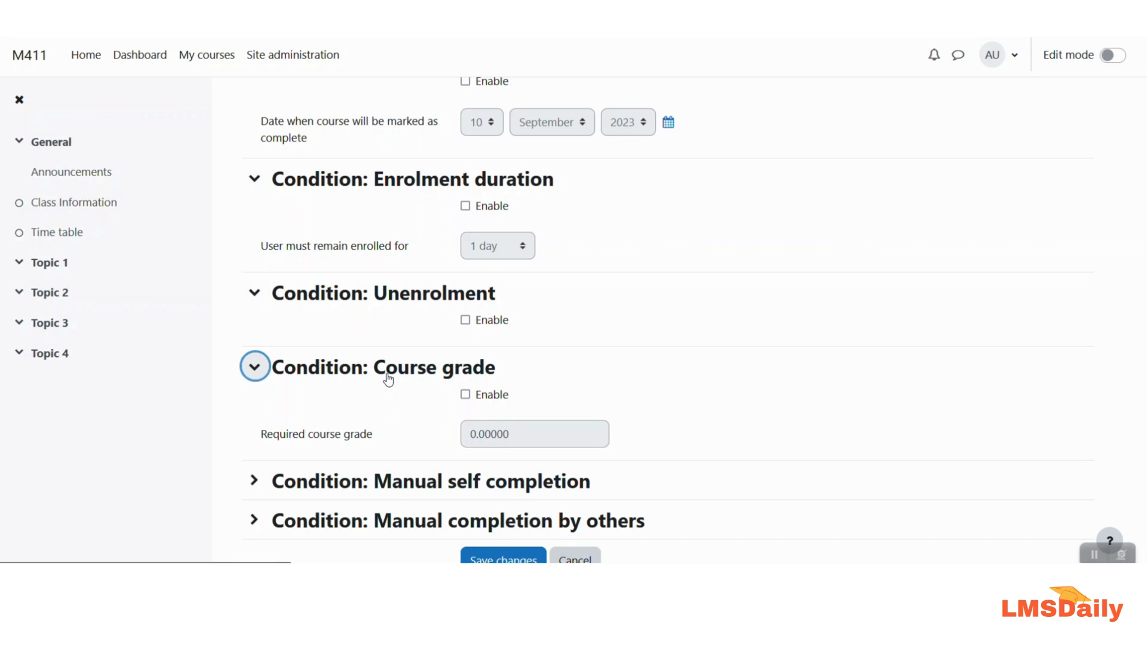
{"action": "left_click", "coordinate": [467, 397]}
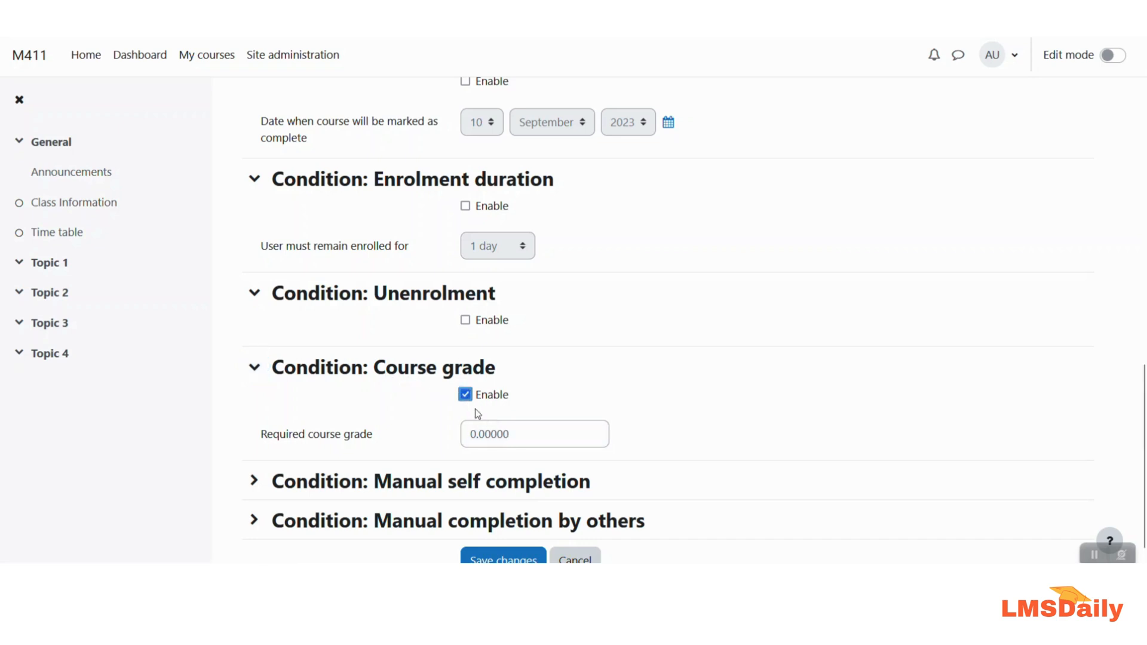
{"action": "left_click", "coordinate": [465, 394]}
{"action": "scroll", "coordinate": [421, 353], "scroll_direction": "down", "scroll_amount": 1}
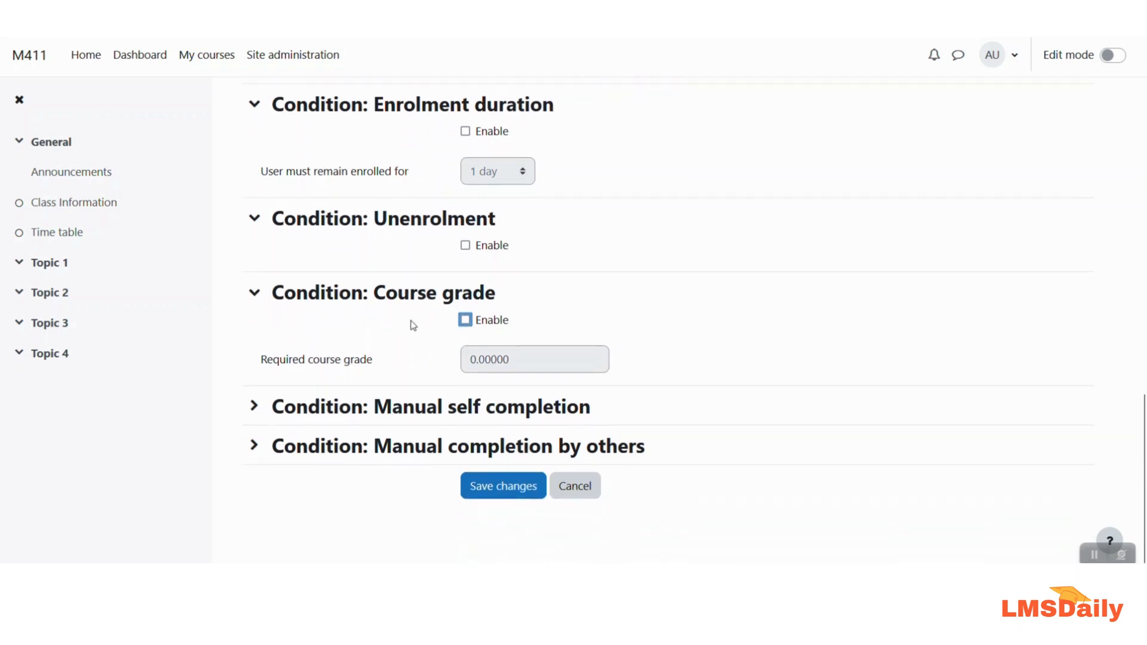
Step: Expand the Manual self completion and Manual completion by others conditions for review, and save the course completion settings
{"action": "left_click", "coordinate": [422, 408]}
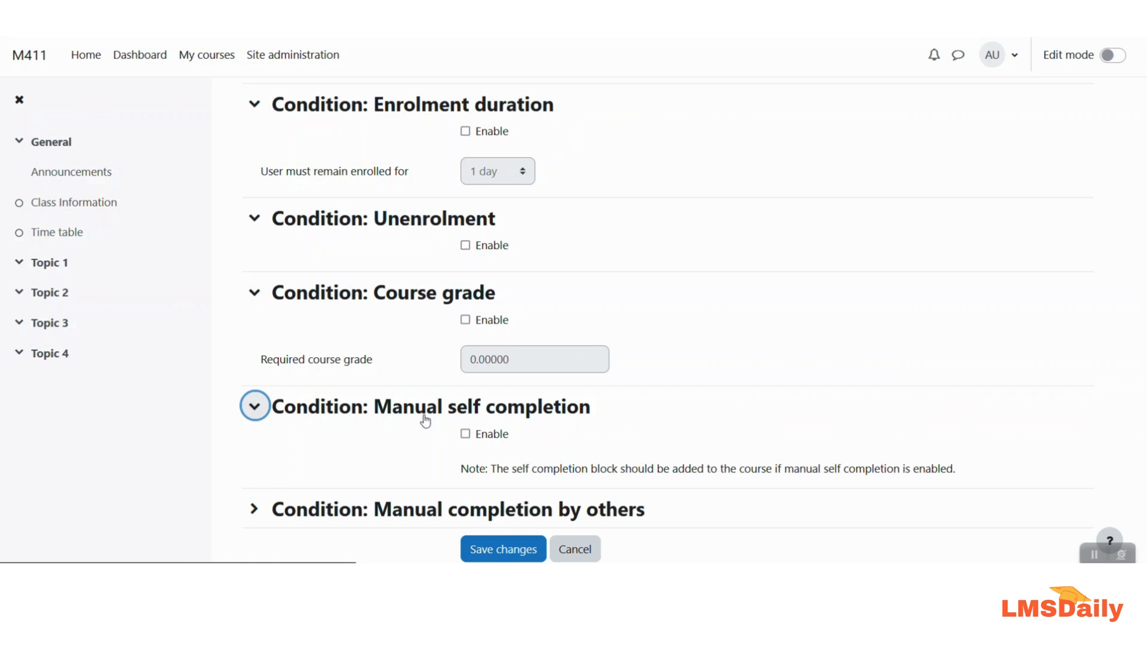
{"action": "left_click", "coordinate": [366, 516]}
{"action": "scroll", "coordinate": [411, 351], "scroll_direction": "down", "scroll_amount": 4}
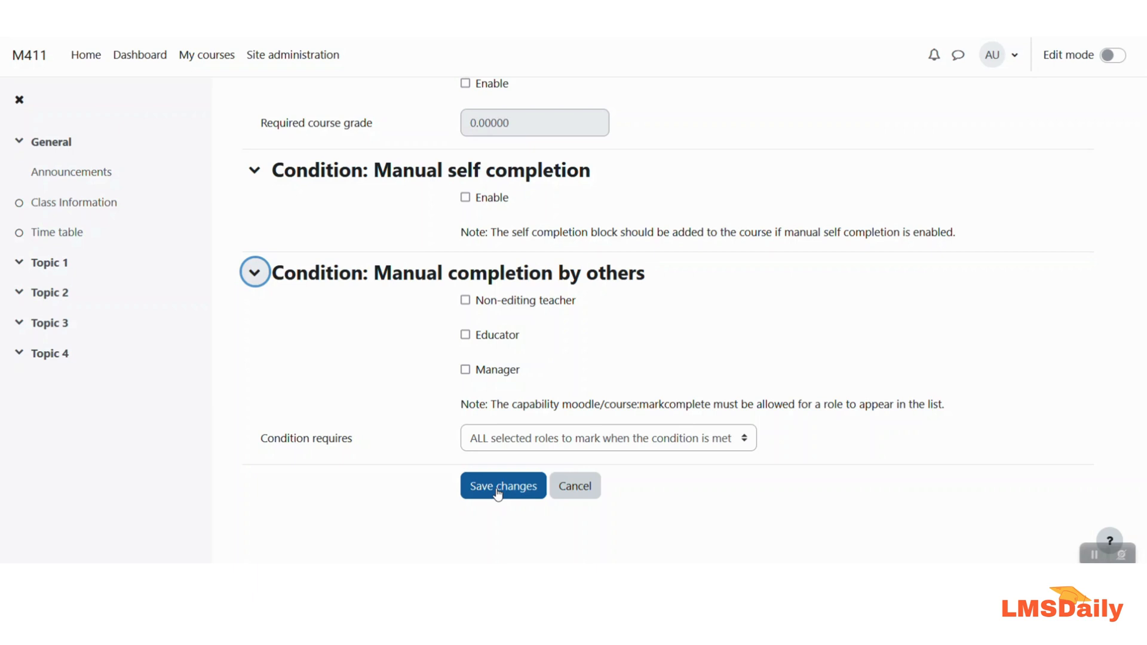
{"action": "left_click", "coordinate": [497, 491]}
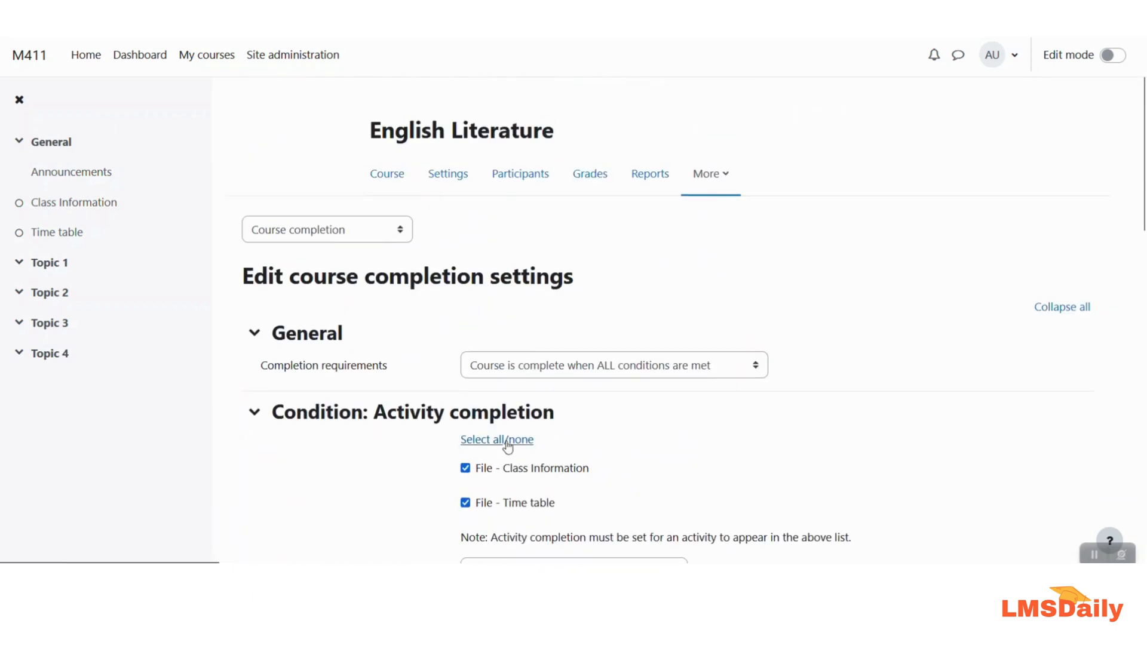